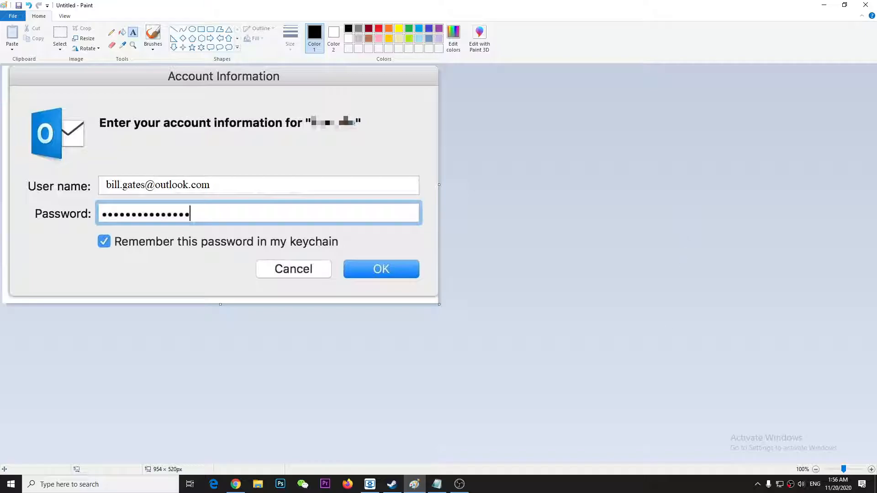
# Go over the tell application line and the set background autodiscover line with its account number and false value
pyautogui.click(437, 484)
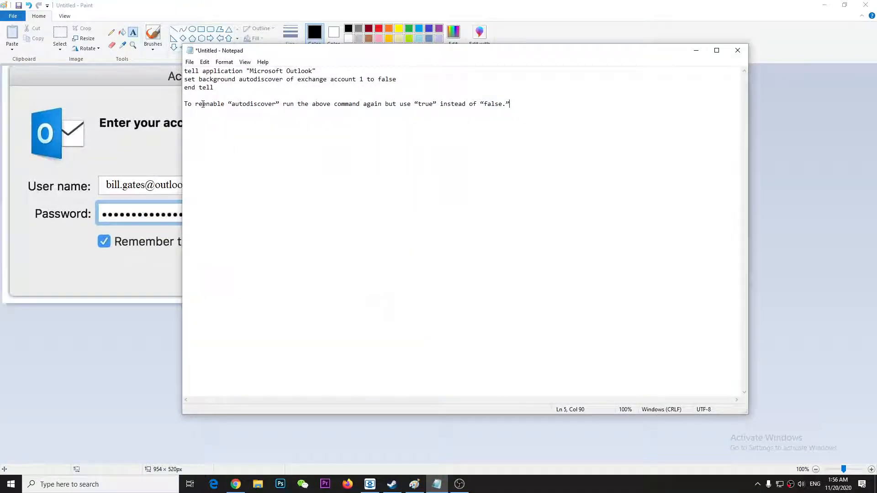
pyautogui.moveTo(184, 71); pyautogui.dragTo(316, 71)
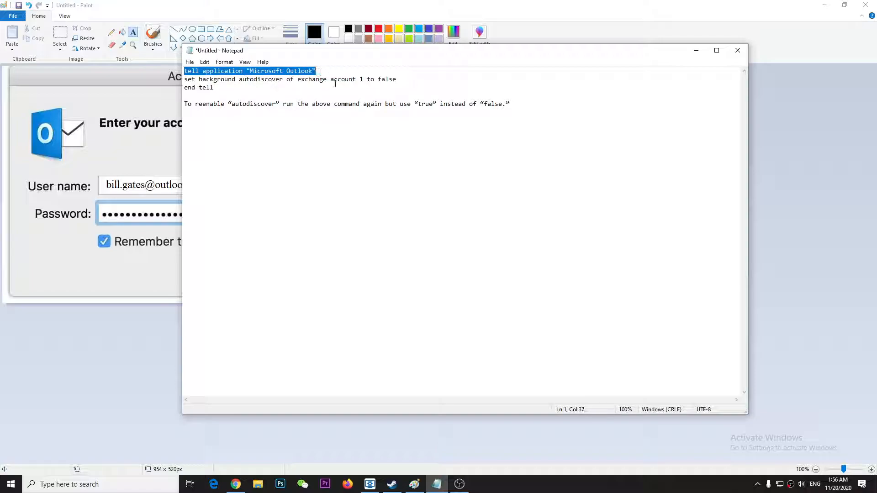
pyautogui.moveTo(184, 79); pyautogui.dragTo(293, 81)
pyautogui.click(322, 81)
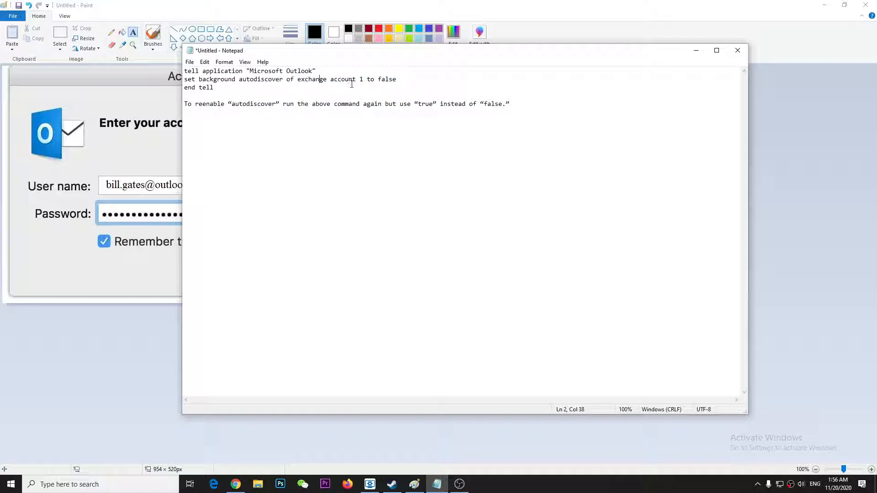
pyautogui.moveTo(360, 79); pyautogui.dragTo(405, 78)
# Go over the end tell line and the note on re-enabling autodiscover
pyautogui.moveTo(215, 88)
pyautogui.mouseDown()
pyautogui.moveTo(183, 88)
pyautogui.moveTo(197, 105)
pyautogui.moveTo(404, 110)
pyautogui.mouseUp()
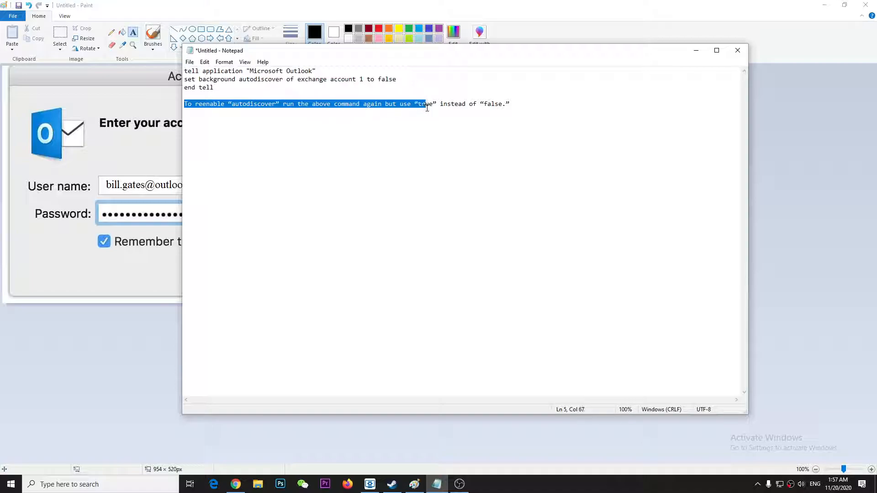
pyautogui.moveTo(404, 110); pyautogui.dragTo(538, 112)
pyautogui.click(539, 106)
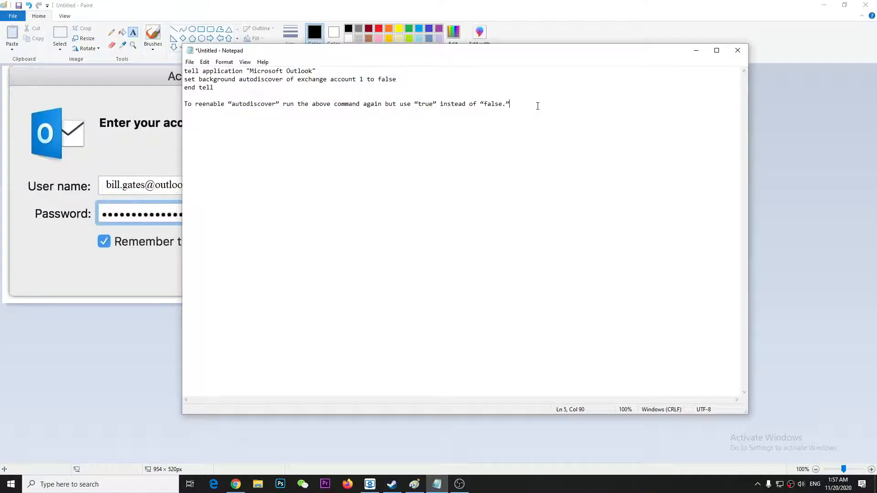